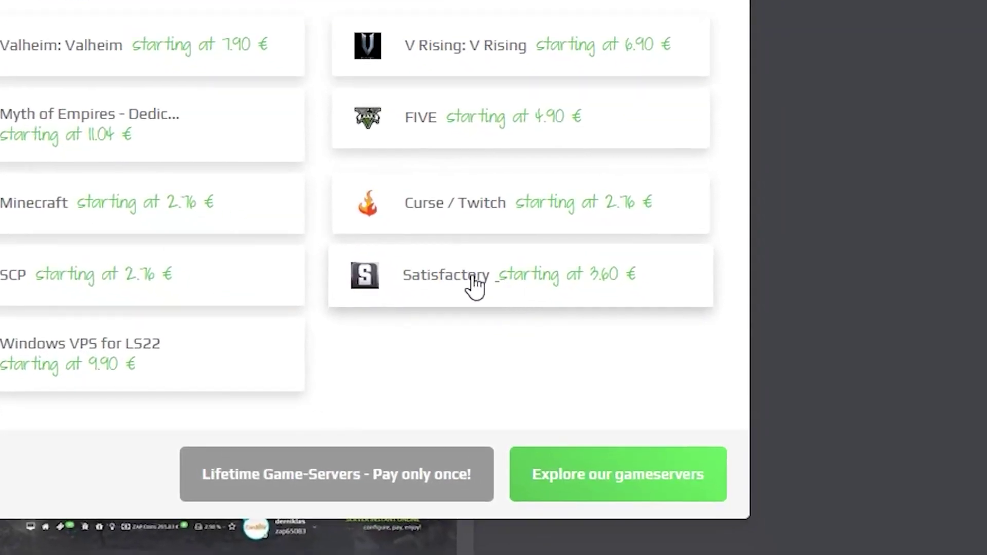
- Open the Satisfactory server hosting offer from the Rent Gameserver list
left_click(682, 431)
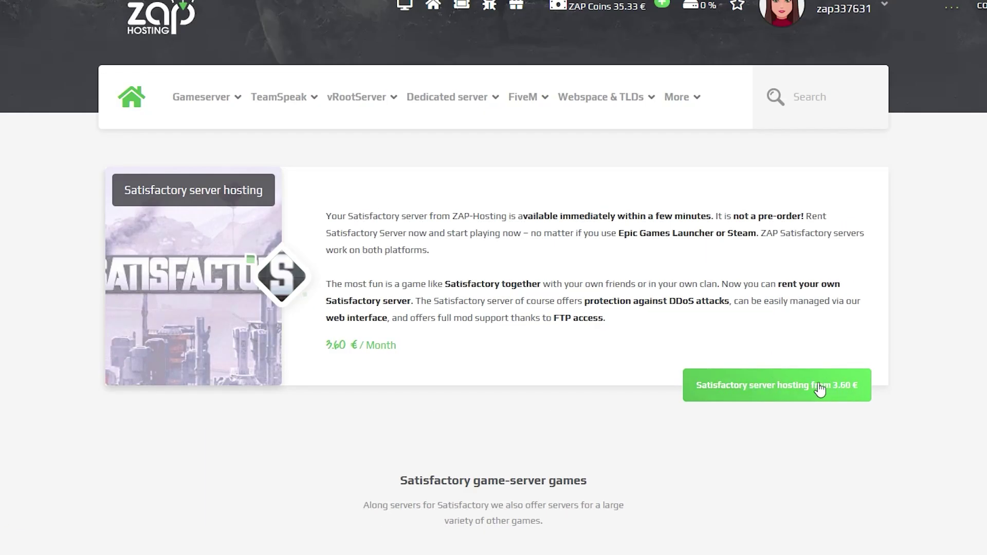
- Go to the Satisfactory server configurator and reveal the voucher code field
left_click(765, 394)
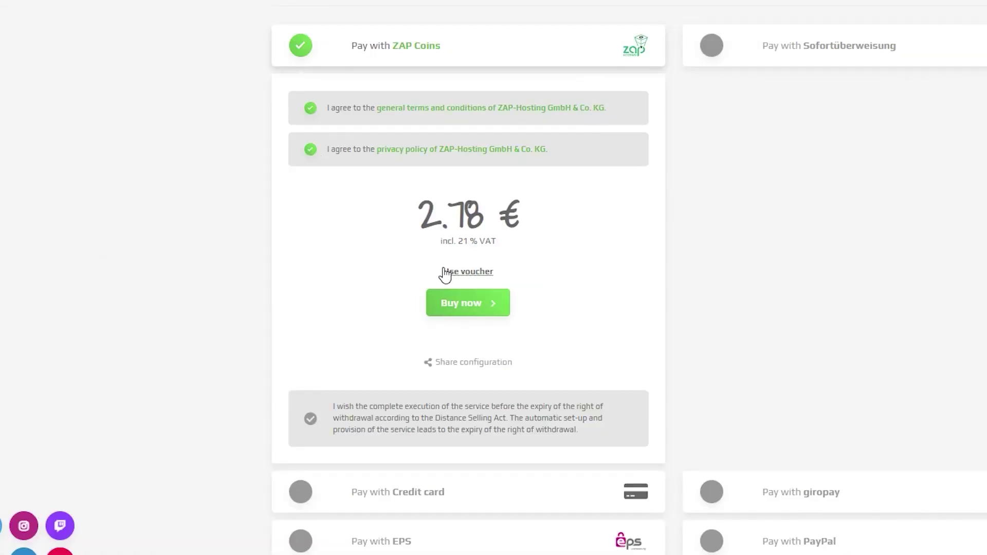
left_click(443, 272)
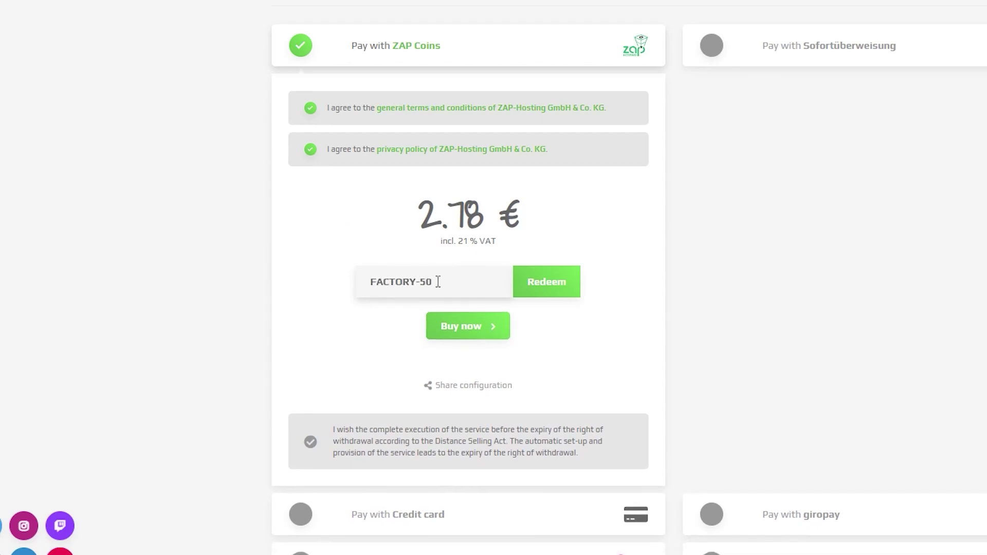
- Redeem voucher FACTORY-50 to cut the Satisfactory server price to 1.39 €
left_click(577, 279)
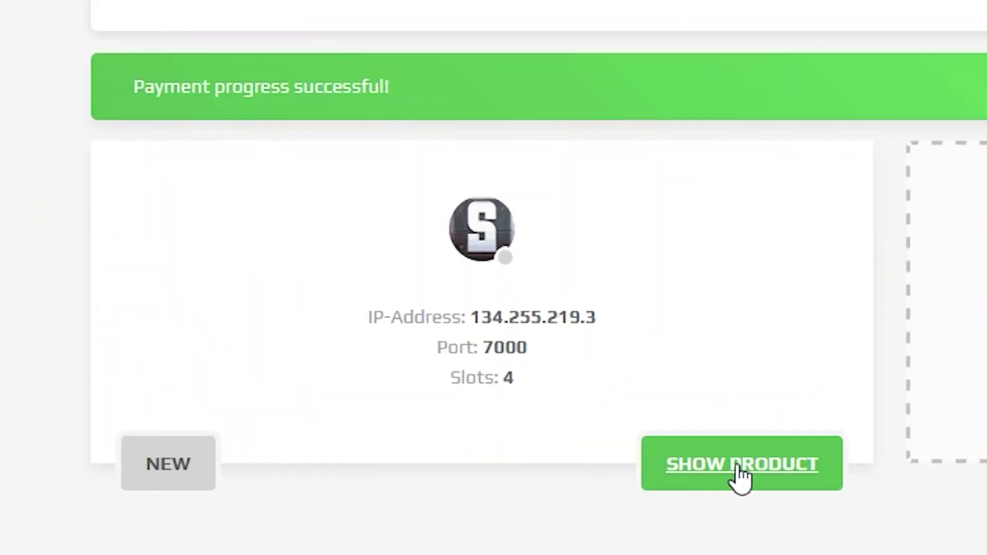
- Open the purchased server's dashboard while the Satisfactory Dedicated Server installs
left_click(738, 467)
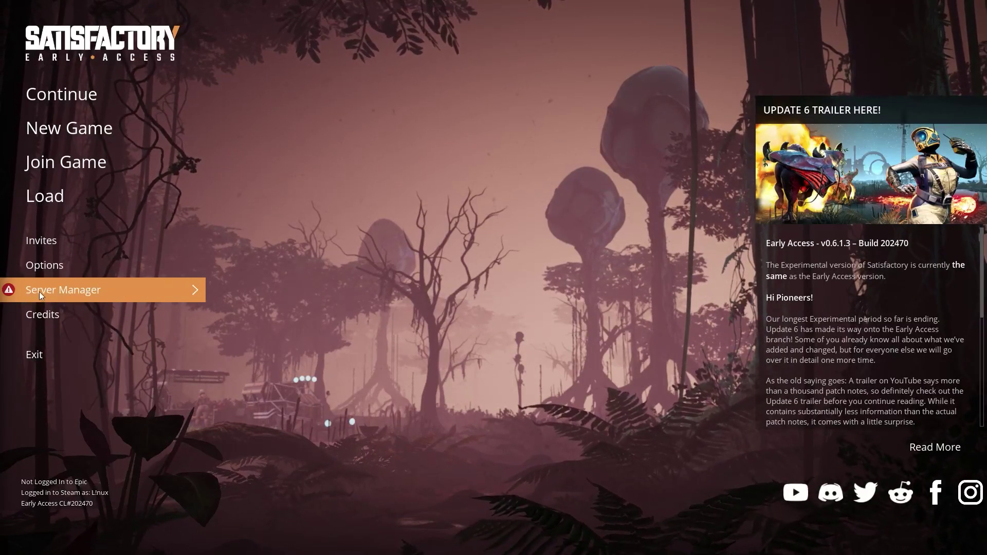
- Add server 134.255.219.3 with port 7000 in the Server Manager
left_click(35, 293)
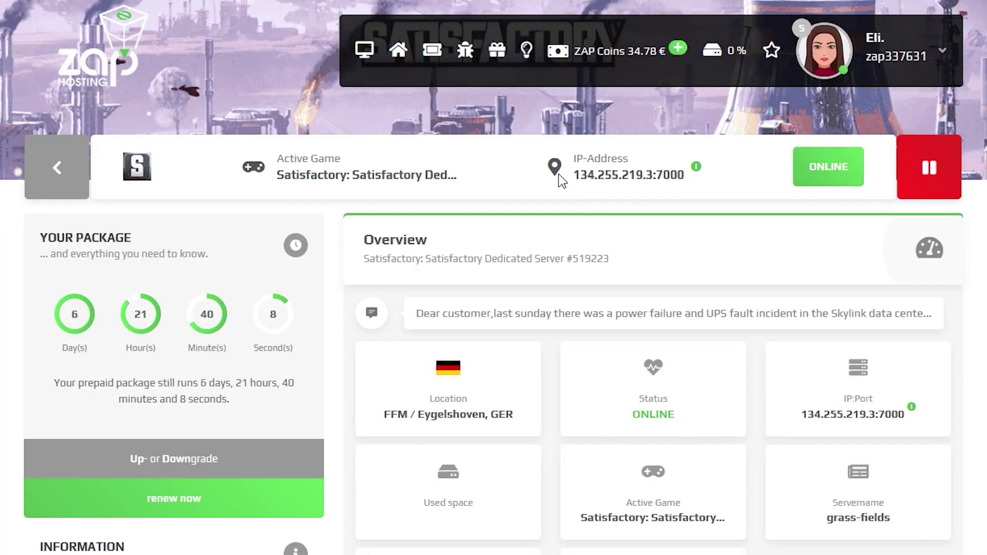
right_click(648, 173)
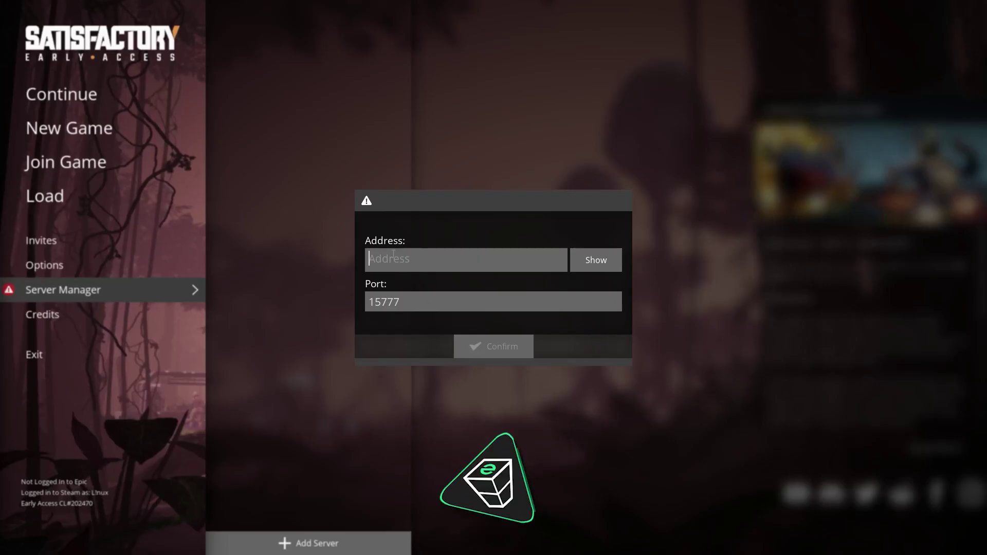
left_click(592, 263)
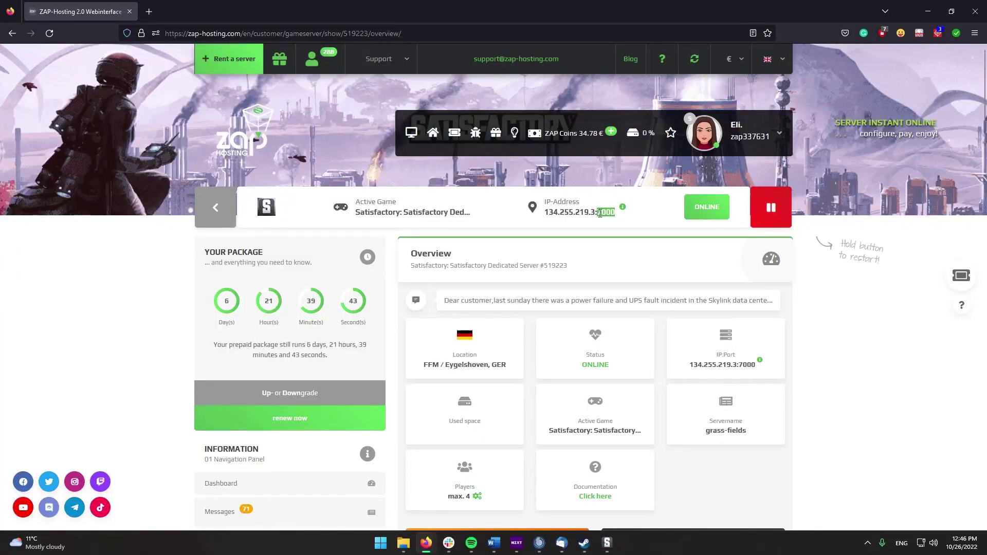
right_click(601, 213)
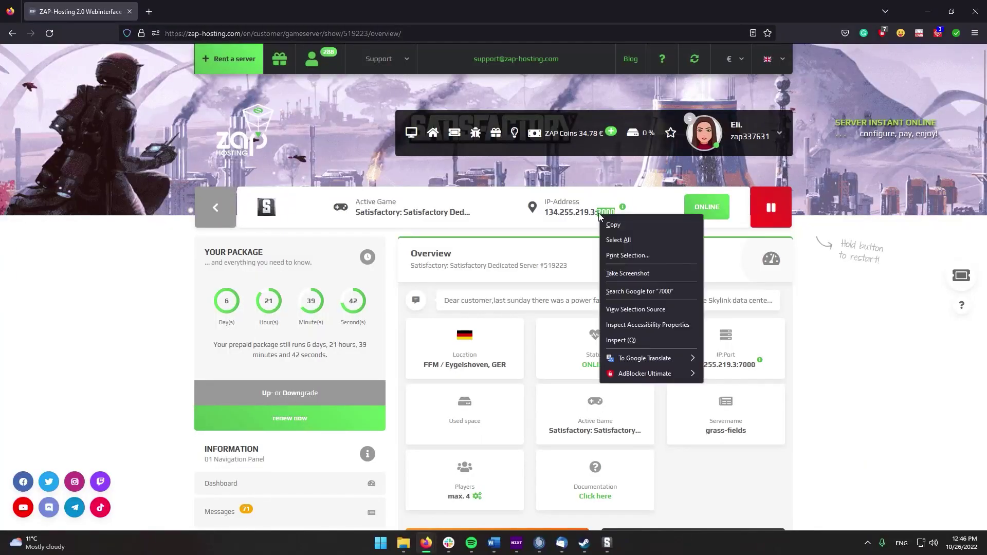
left_click(617, 225)
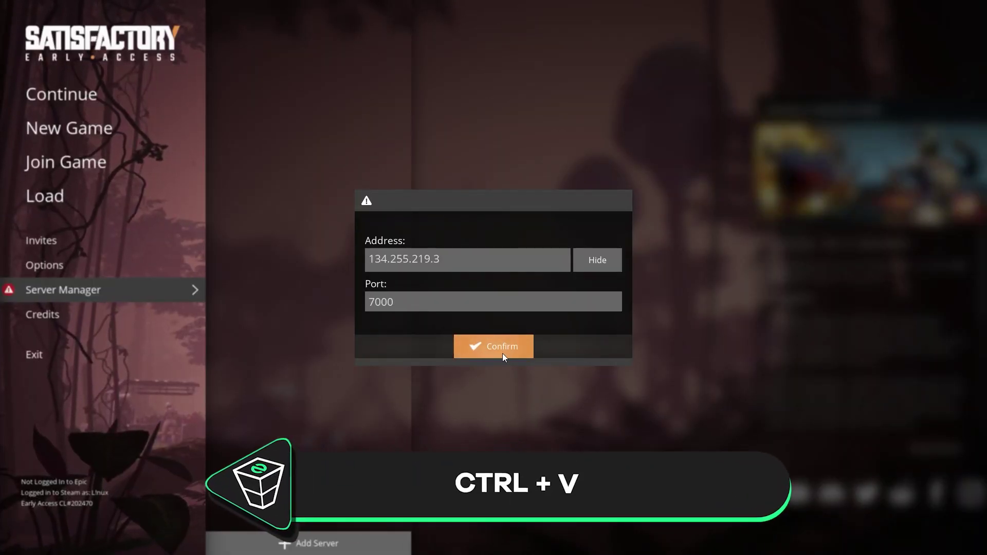
left_click(499, 349)
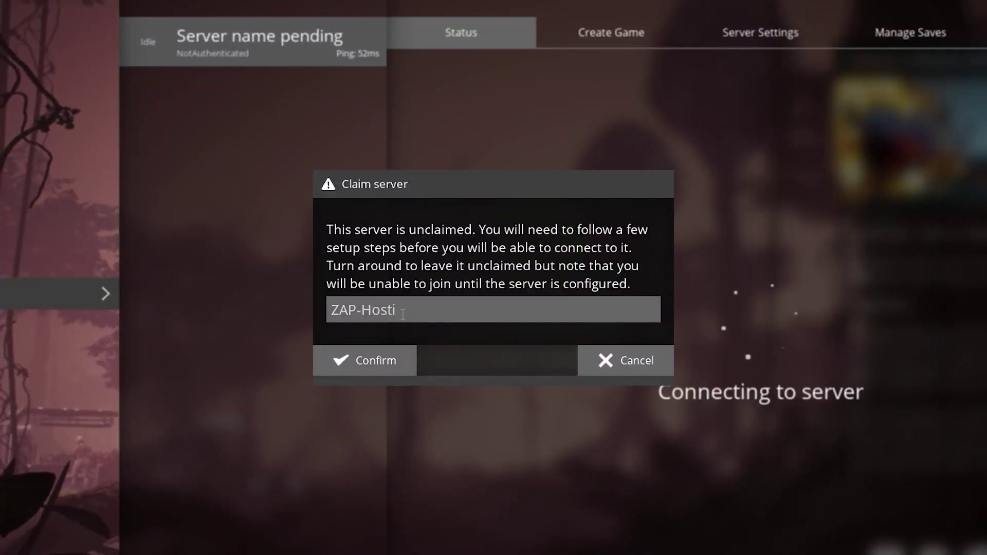
- Claim the server as ZAP-Hosting Rugile with an admin password
key("Return")
type("*******")
key("Tab")
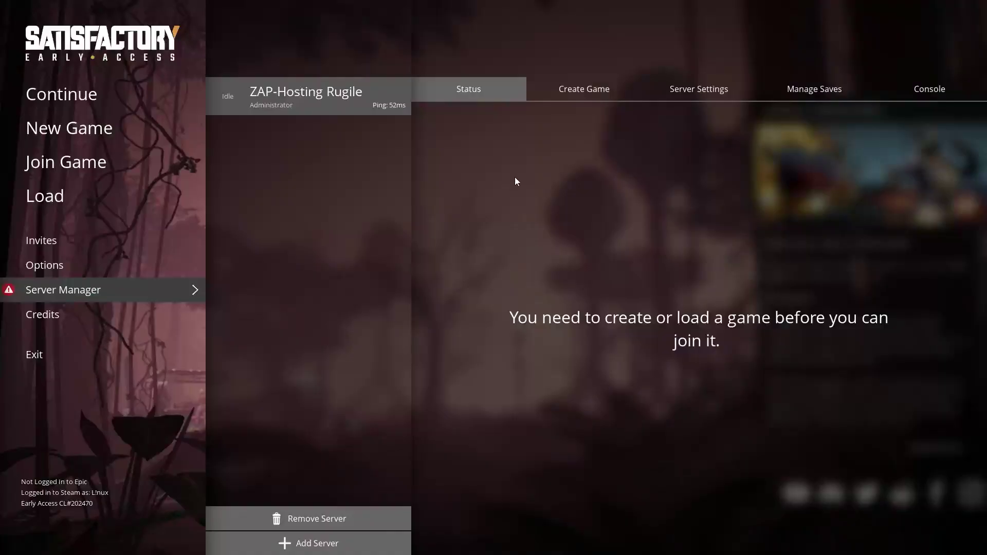
left_click(589, 88)
mouse_move(884, 293)
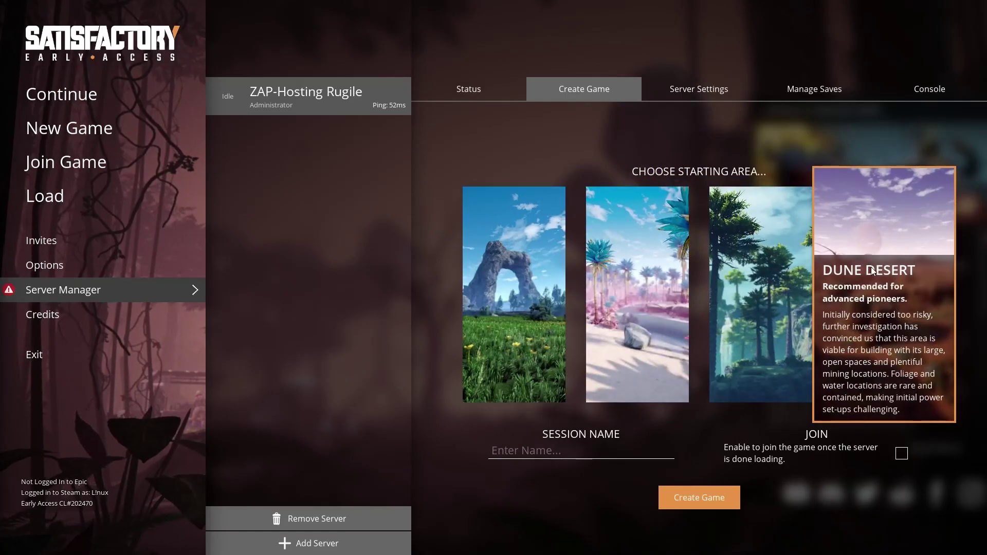
- Start the Rocky Desert game ZAPtestRocky and return to the server's status overview
left_click(525, 446)
type("ZAPtestRocky")
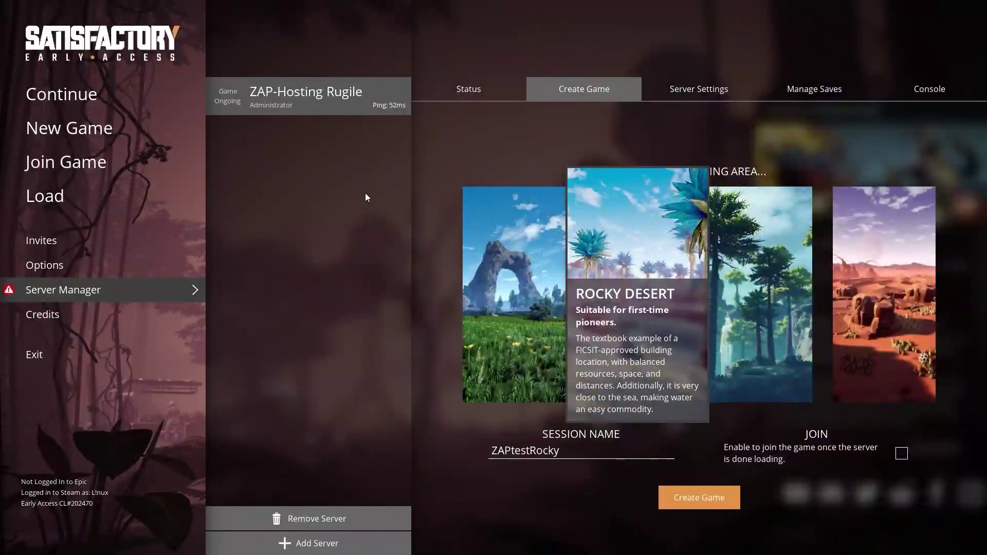
left_click(469, 88)
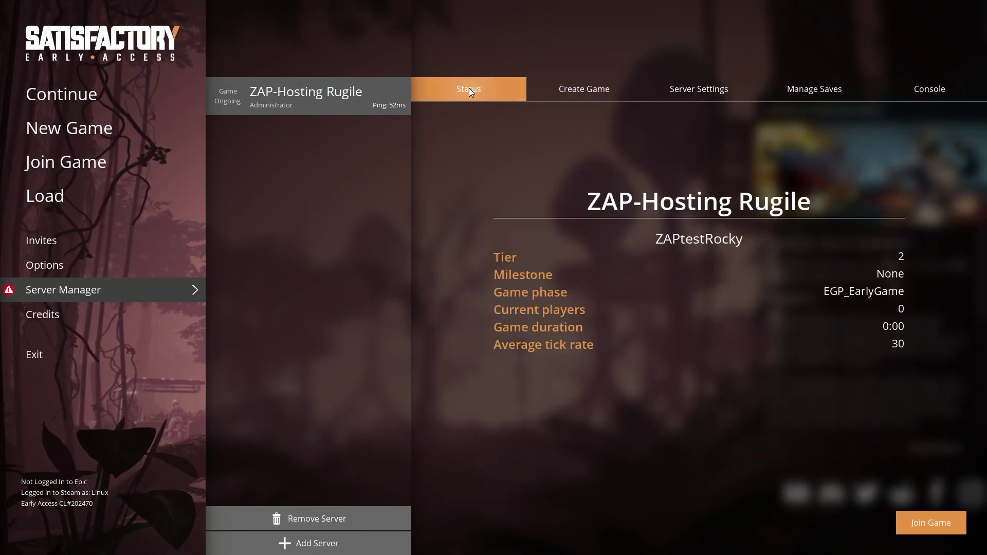
- Join the running ZAPtestRocky game from the server's Status tab
left_click(939, 522)
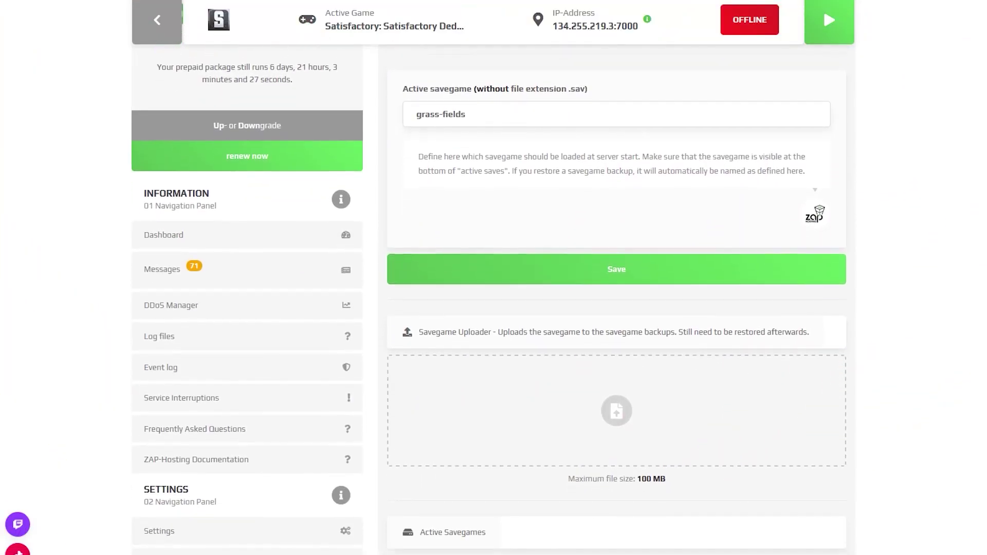
scroll(494, 300, "down", 4)
scroll(820, 48, "down", 1)
scroll(819, 48, "down", 1)
scroll(818, 48, "down", 1)
scroll(819, 49, "down", 1)
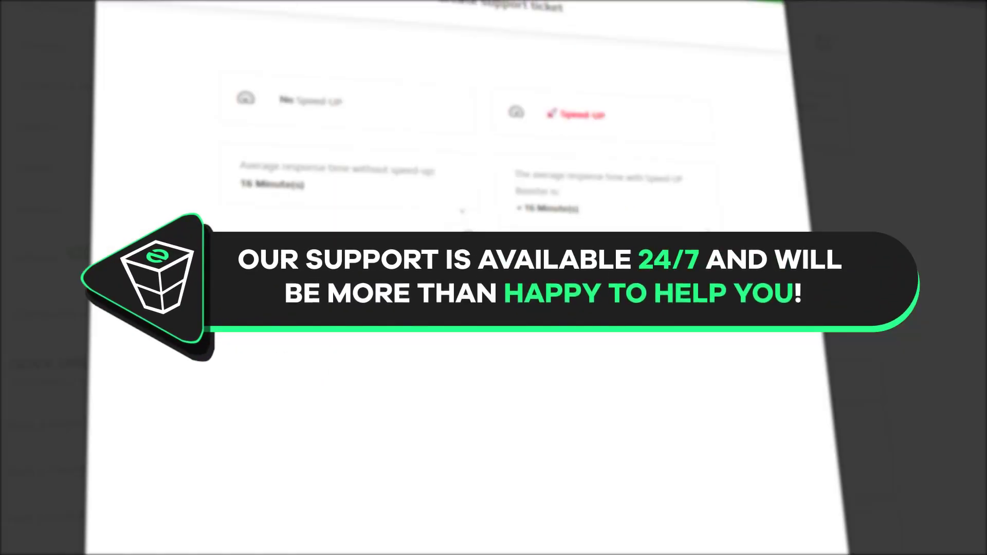
- Choose No Speed Up for the support ticket and browse the referenced services list
left_click(320, 119)
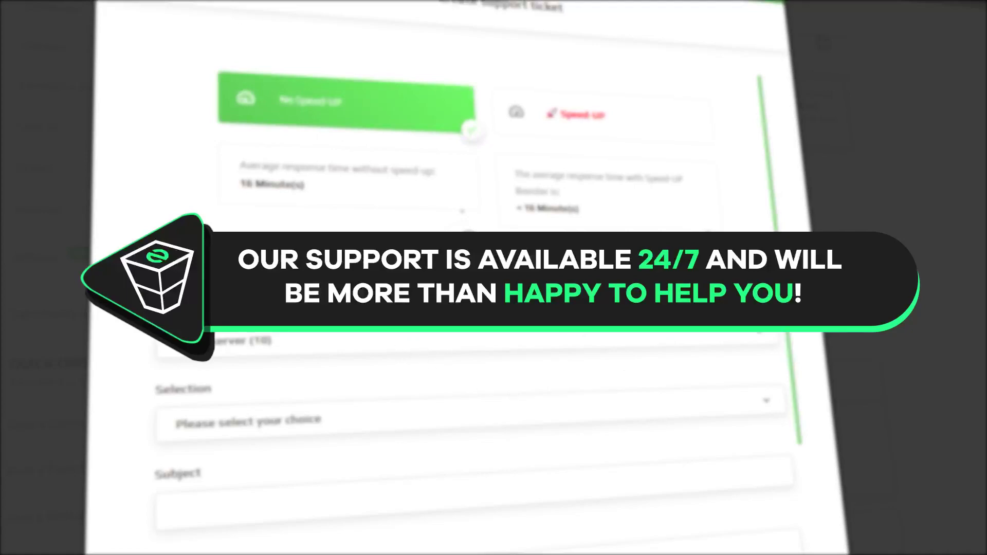
left_click(235, 339)
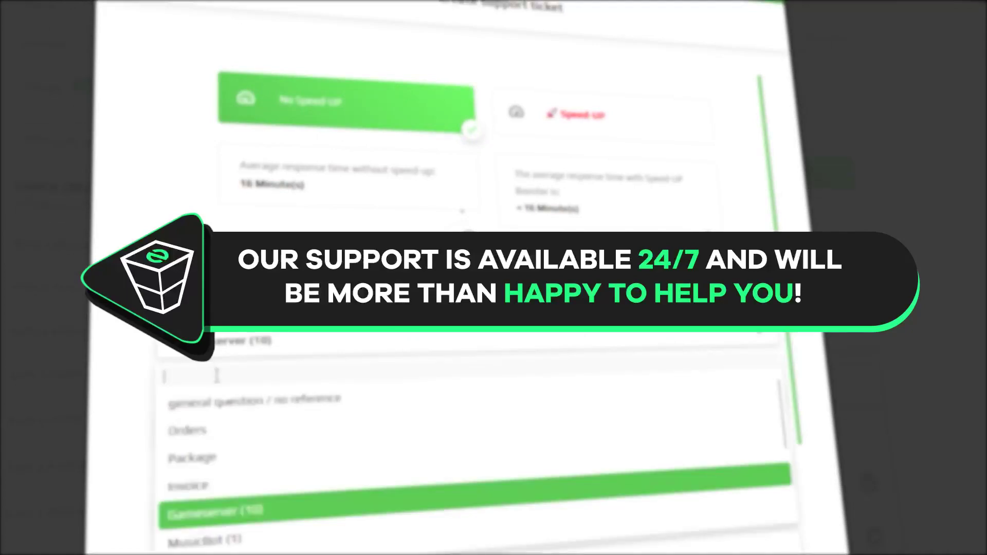
scroll(236, 370, "down", 3)
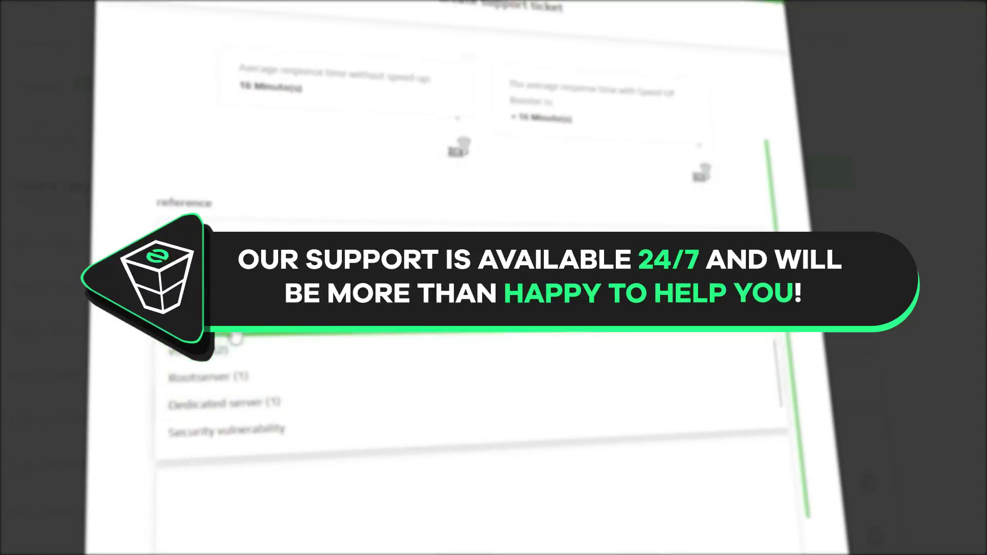
scroll(227, 371, "up", 3)
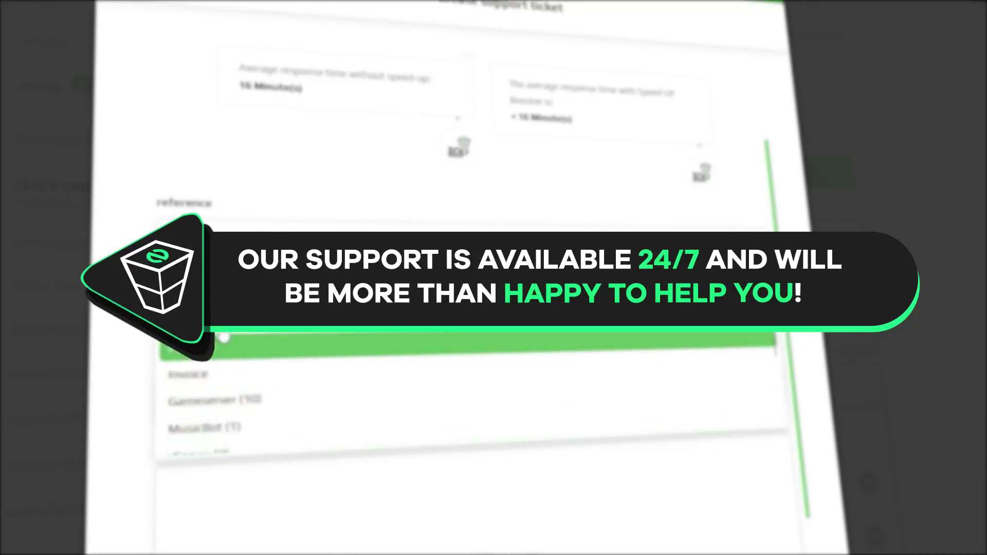